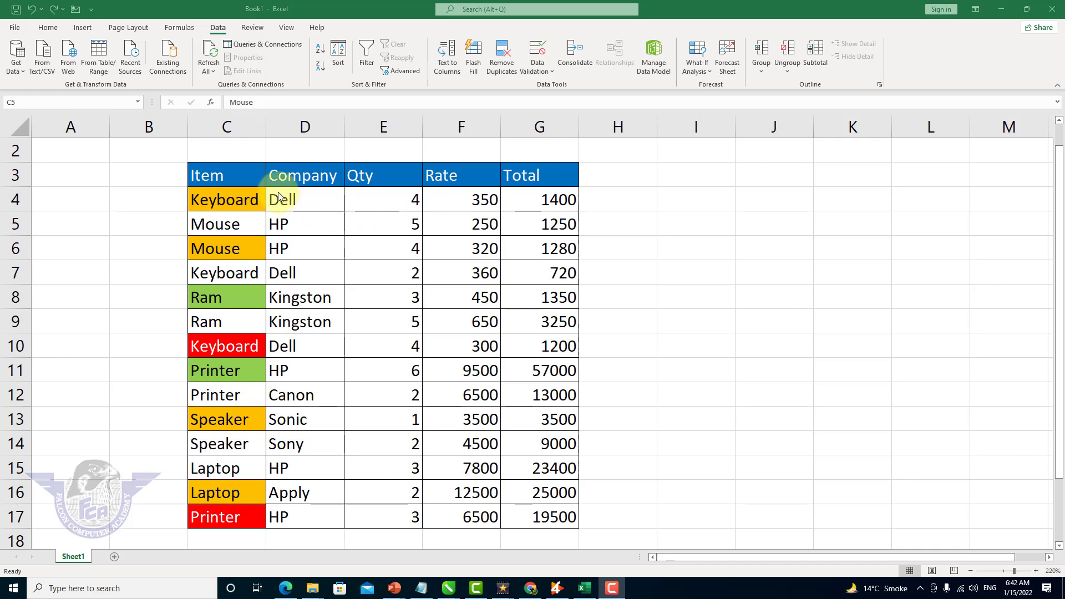
Select the Item column C3:C17 and start a Custom Sort from Home > Sort & Filter.
drag(239, 177, 232, 294)
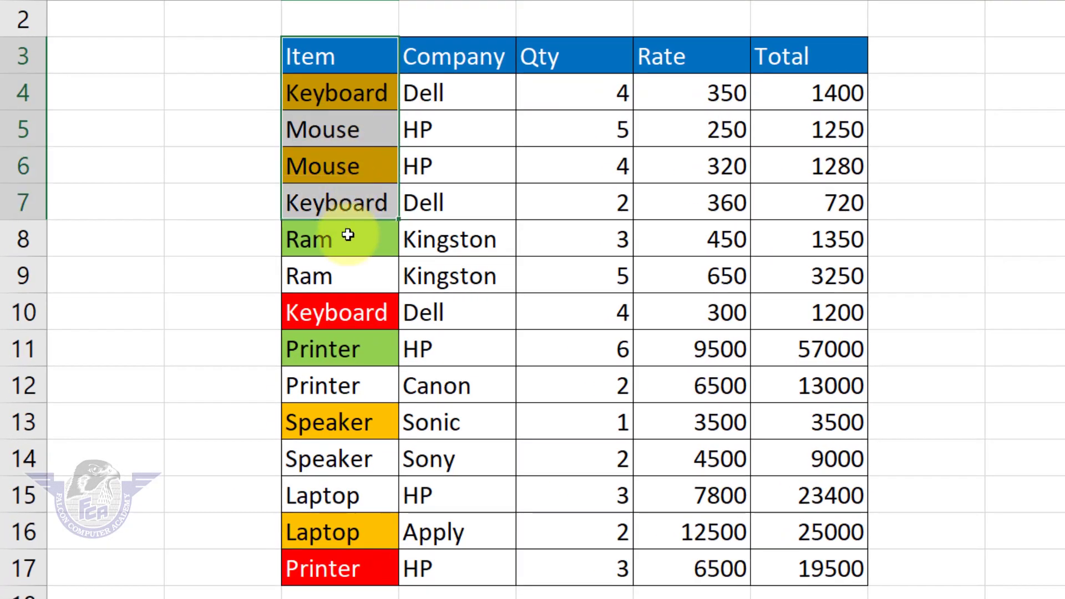
mouse_move(348, 236)
mouse_down()
mouse_move(309, 428)
mouse_move(308, 564)
mouse_up()
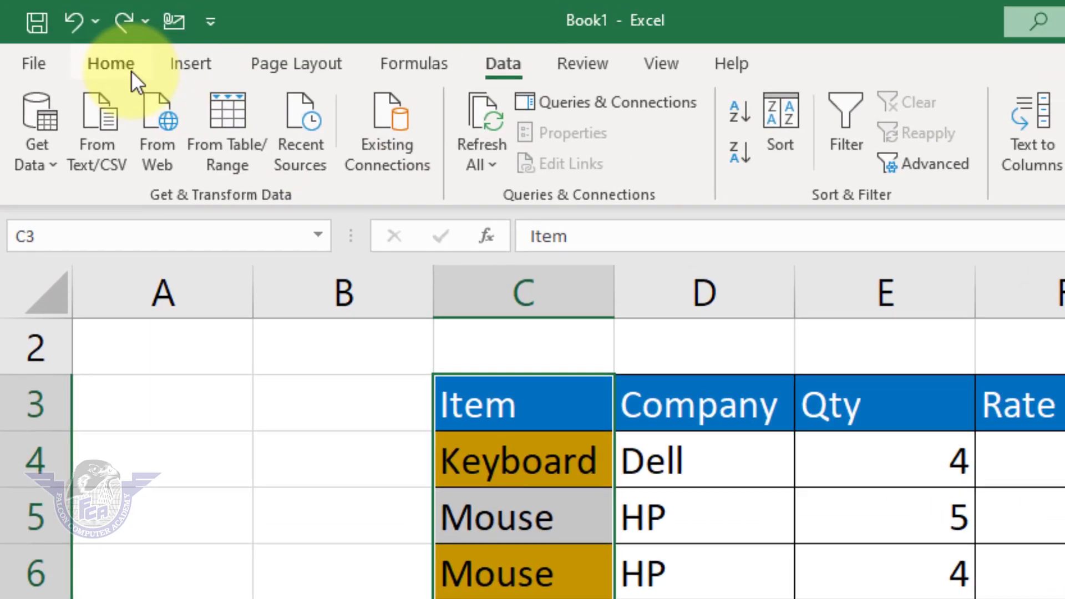
click(111, 63)
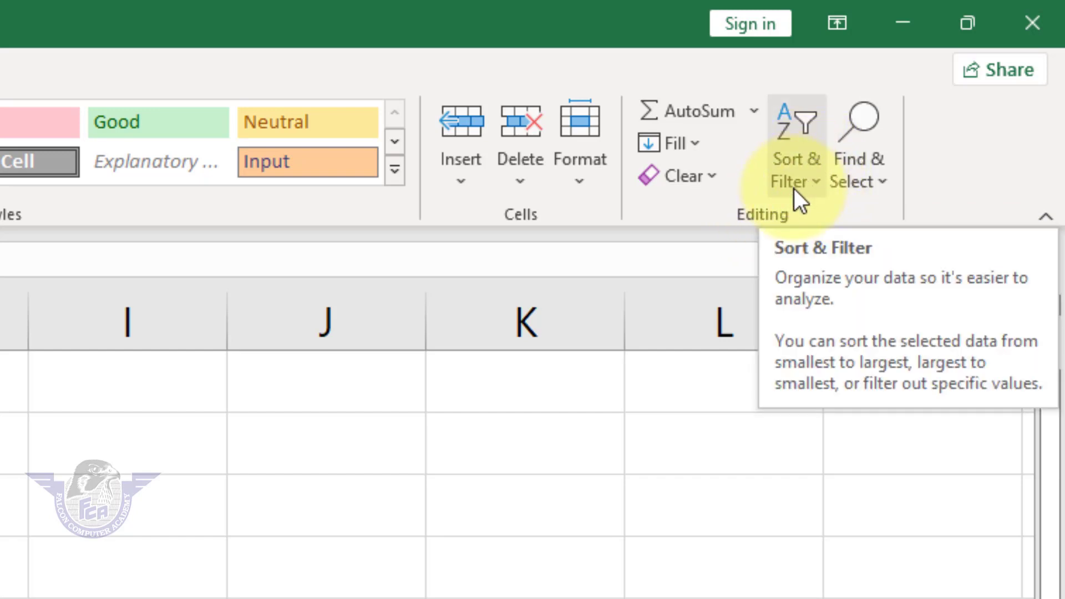
click(818, 186)
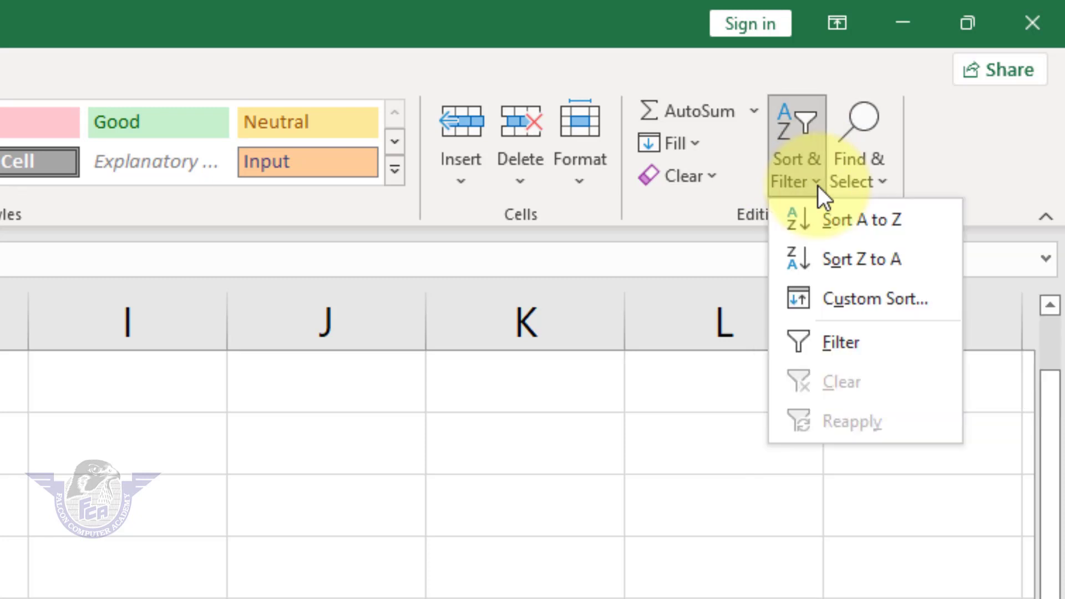
click(851, 302)
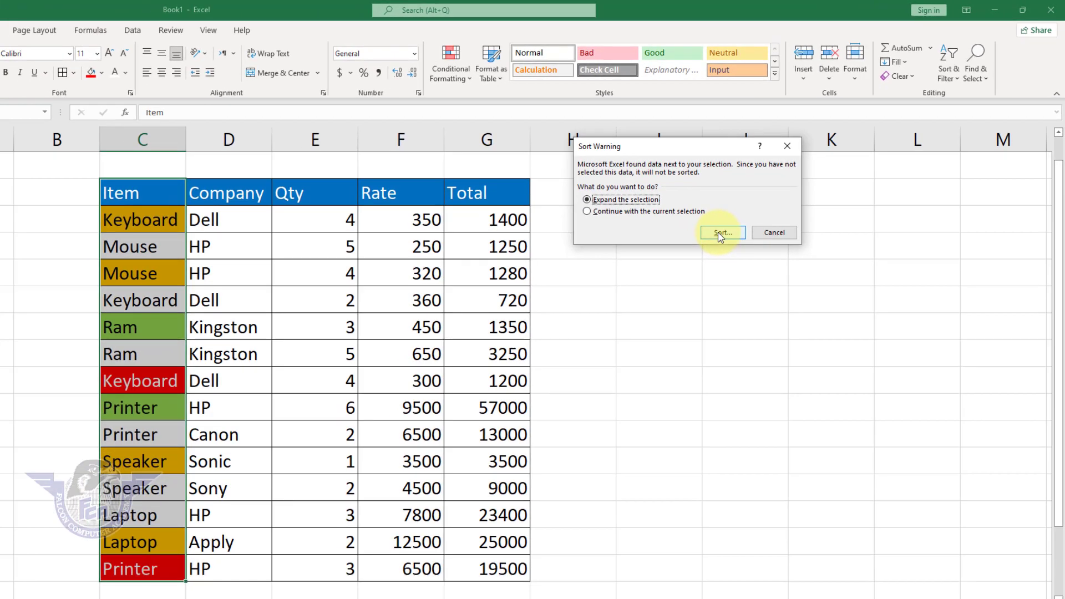
Expand the sort to the whole table and sort by Item cell colour, red on top.
click(514, 375)
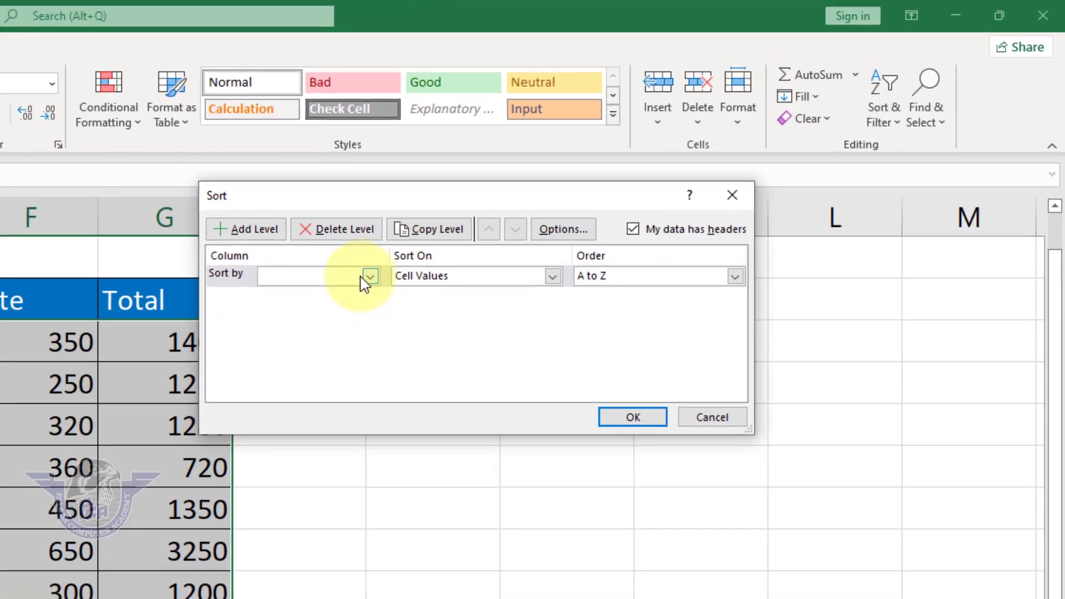
click(370, 275)
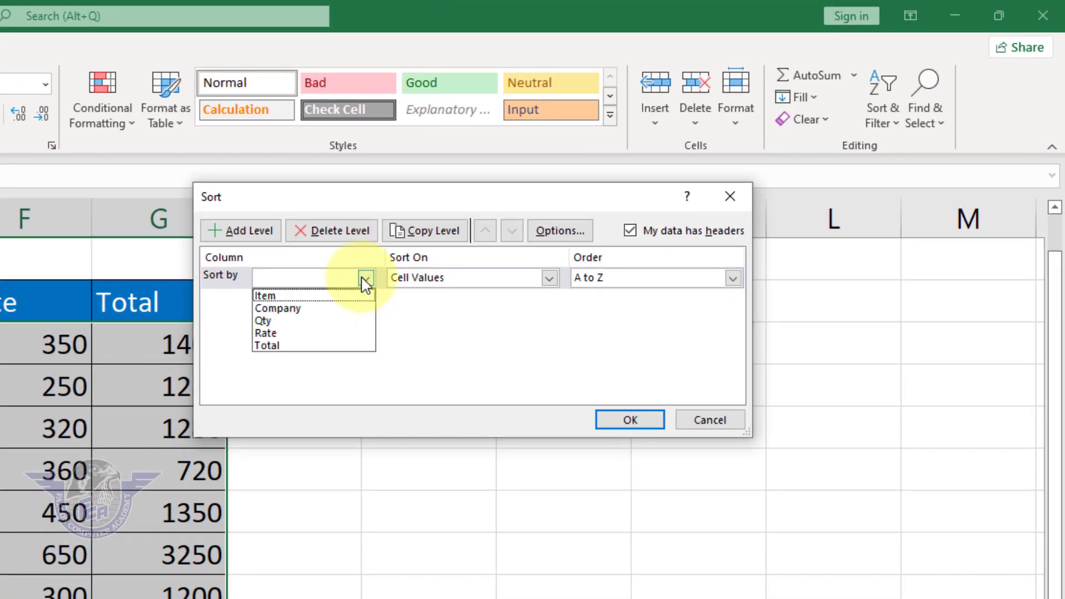
click(279, 298)
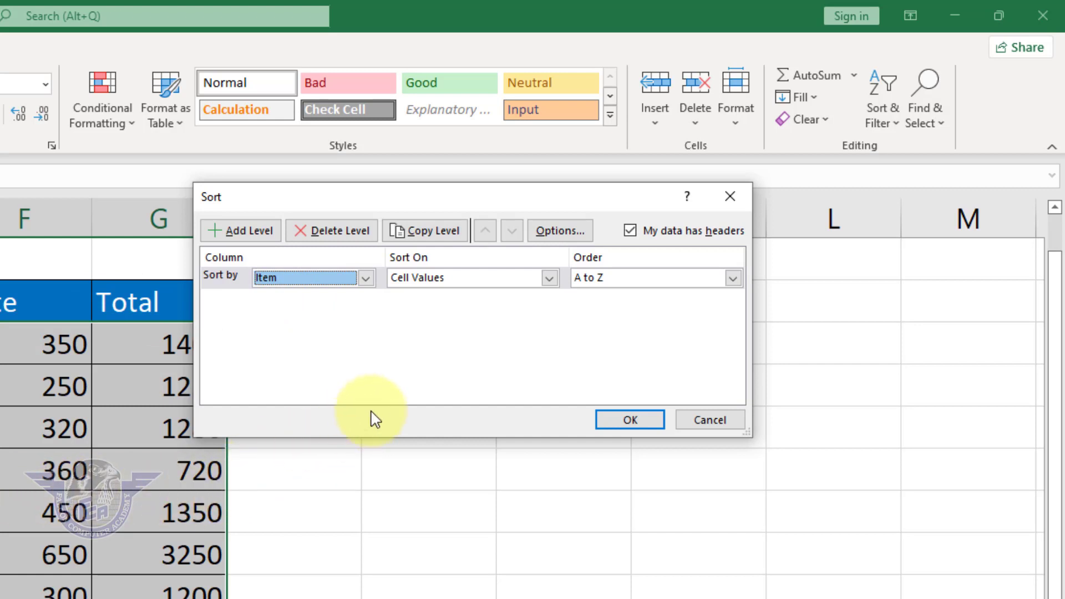
click(519, 279)
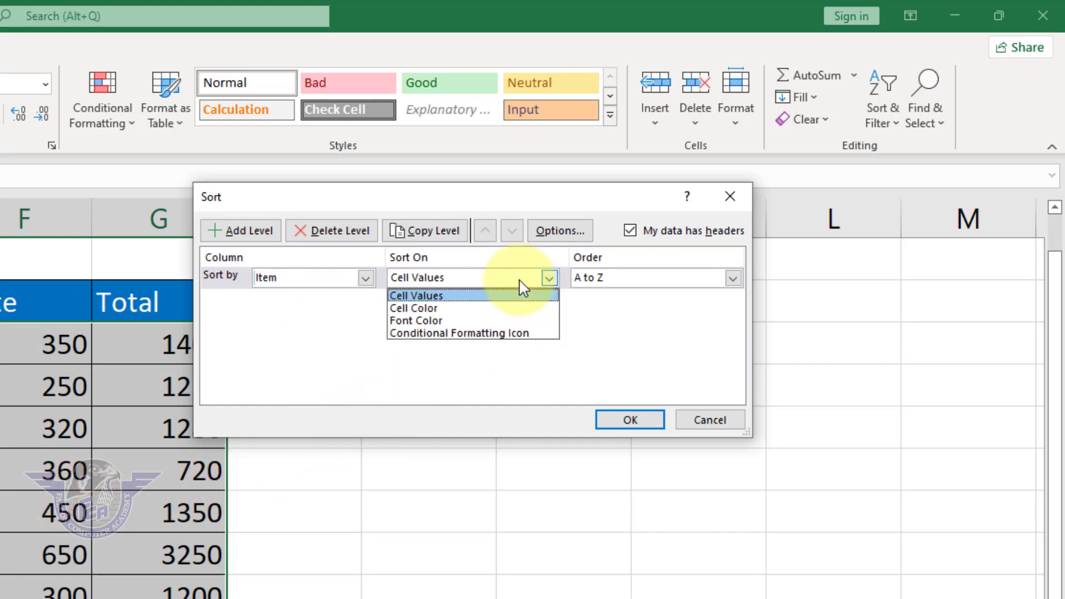
click(428, 311)
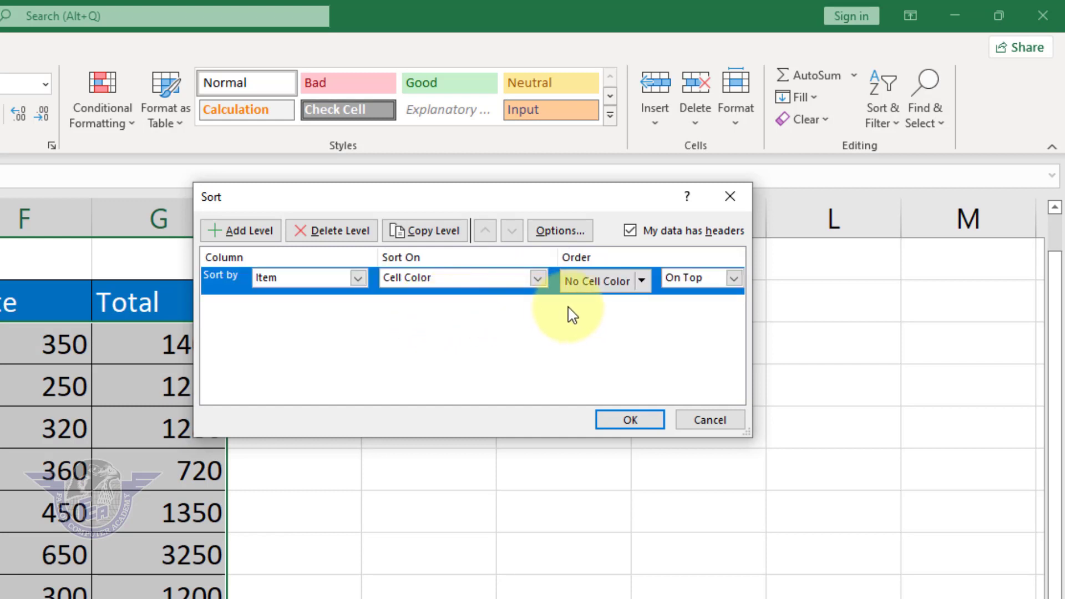
click(642, 281)
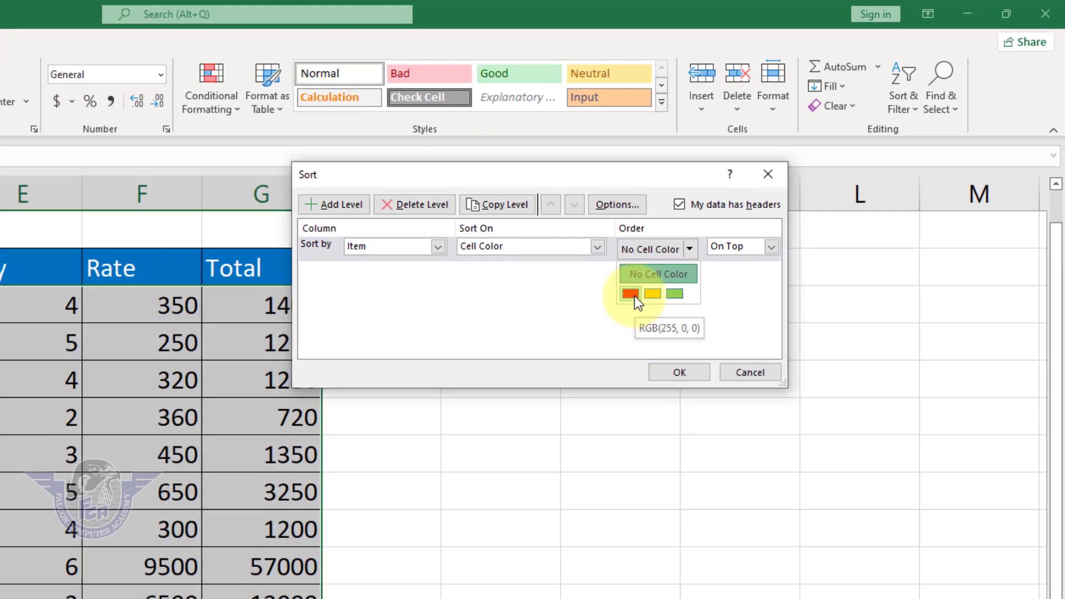
click(576, 333)
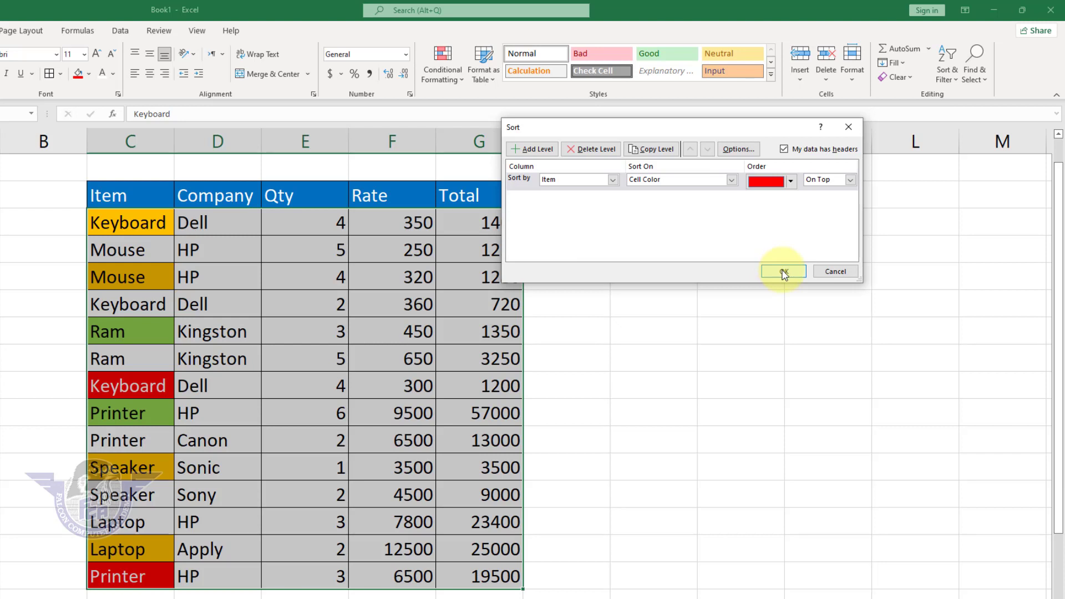
click(784, 272)
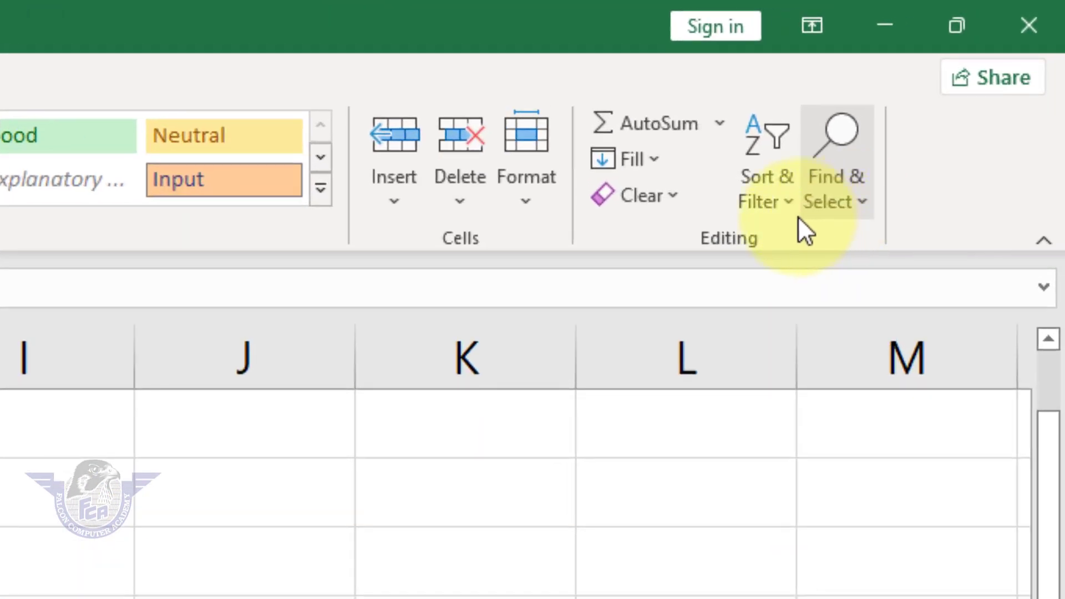
Re-sort the whole table by Item cell colour with yellow on top instead of red.
click(779, 206)
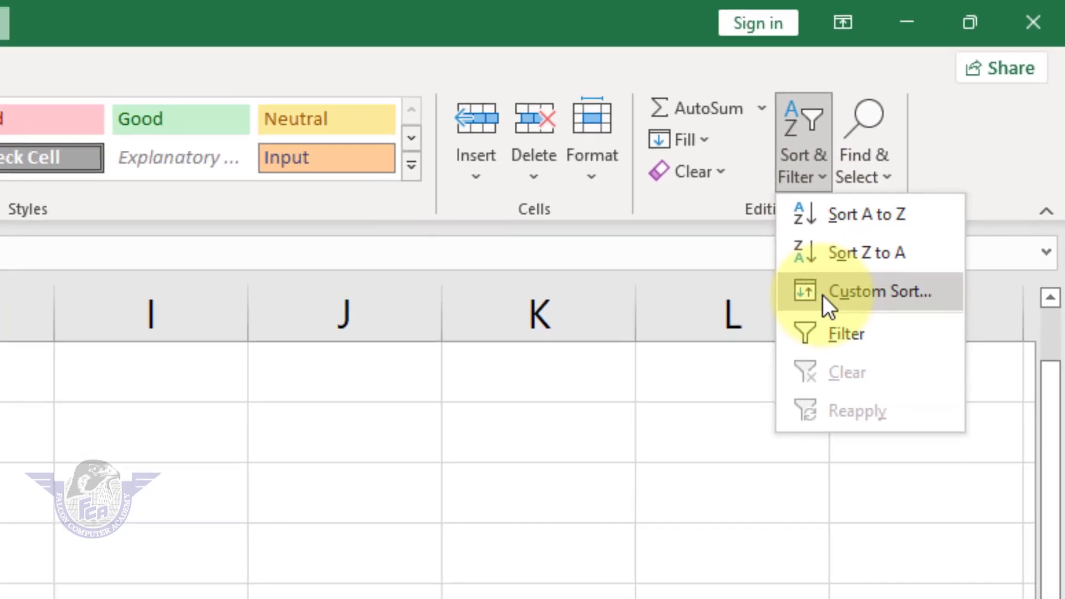
click(823, 295)
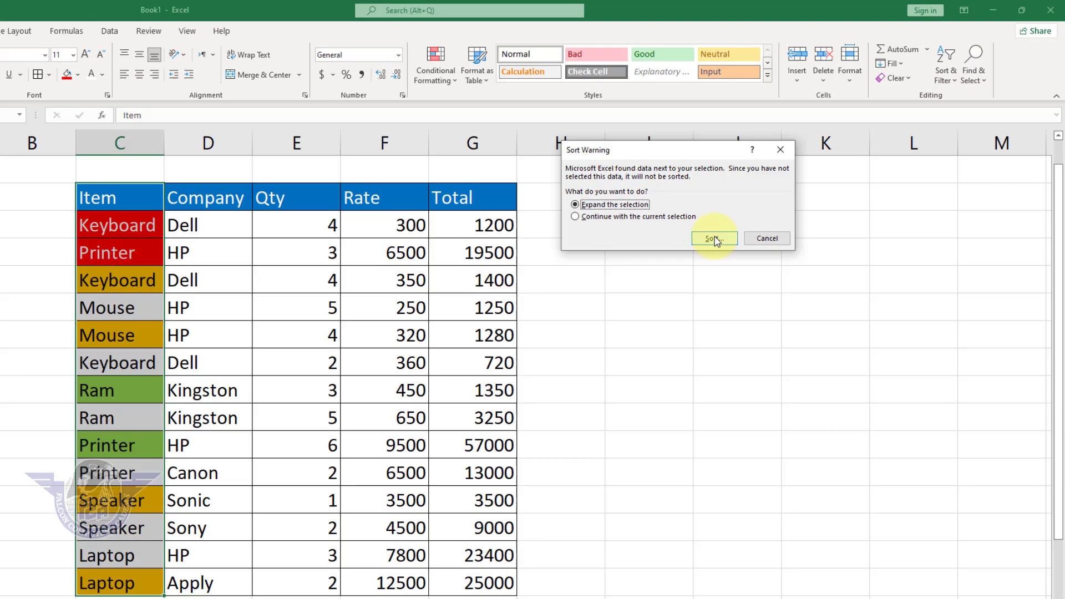
click(714, 239)
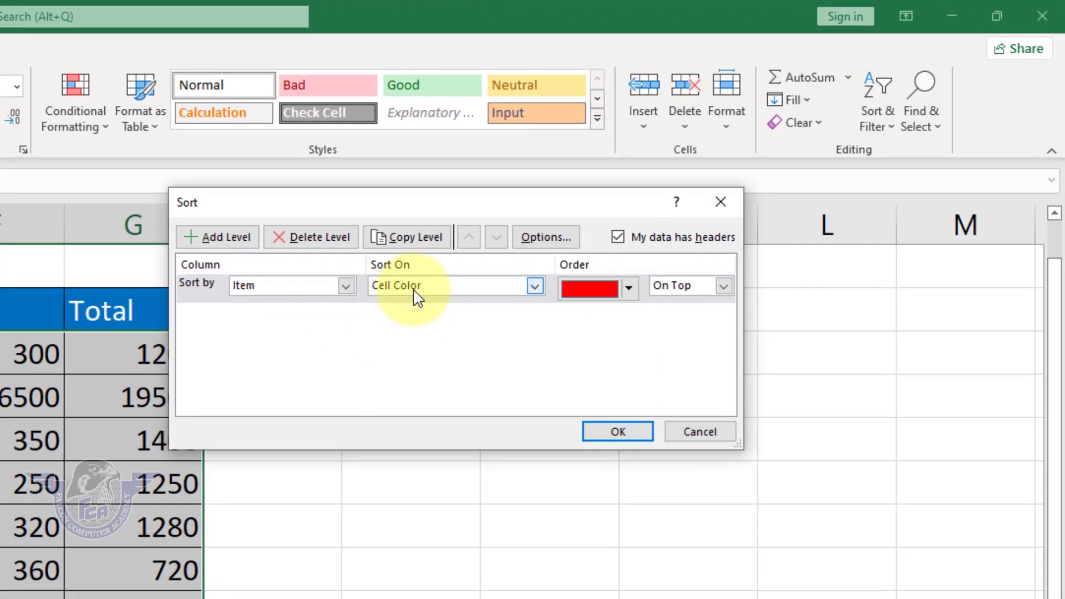
click(417, 298)
click(394, 314)
click(629, 288)
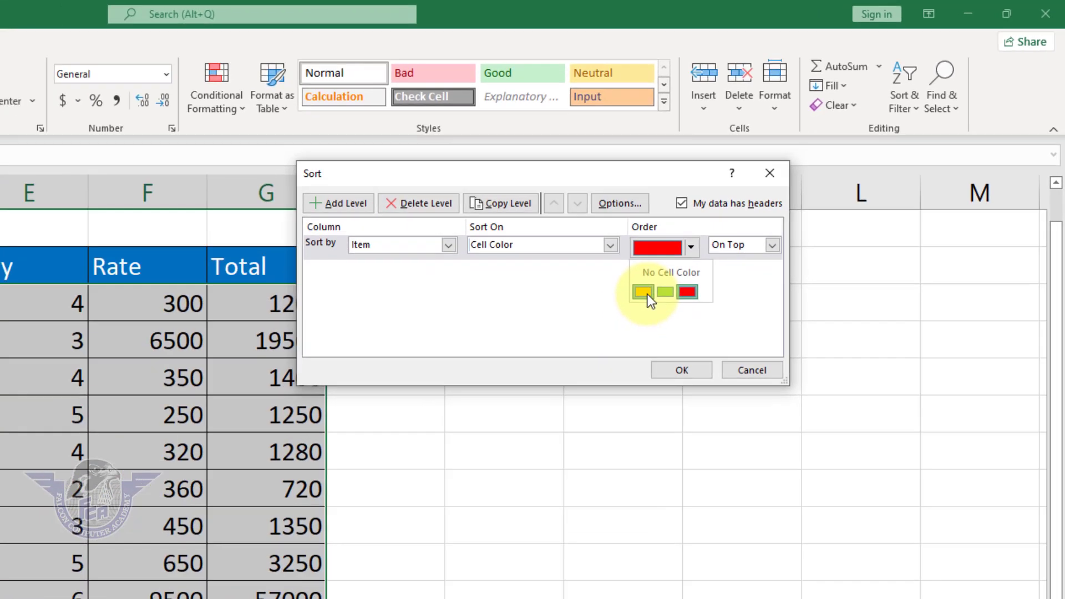
click(648, 294)
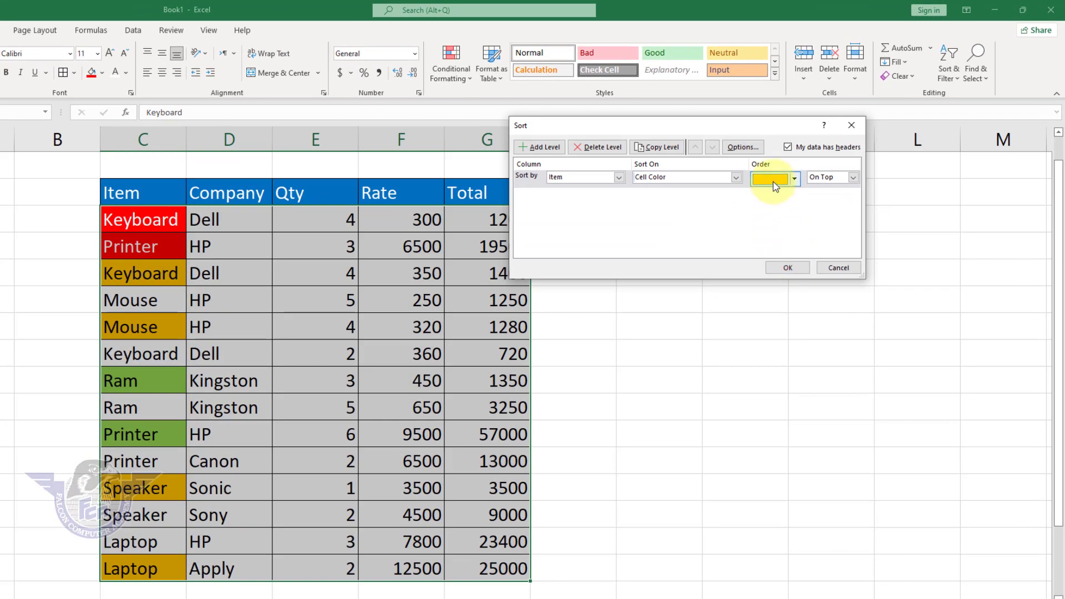
click(786, 268)
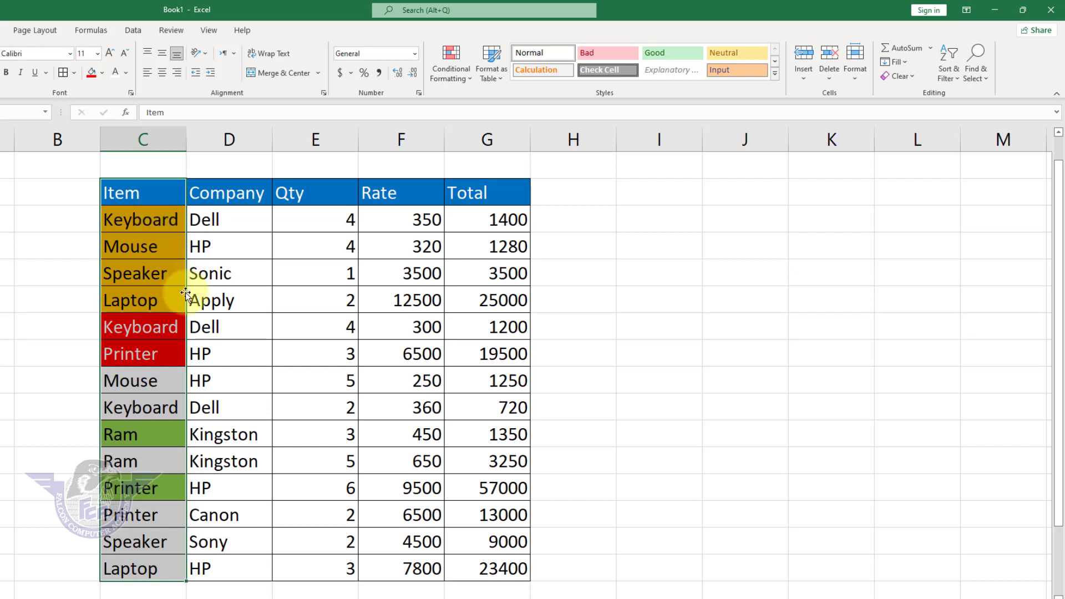
Deselect the column and turn on AutoFilter for the Item table's header row with Ctrl+Shift+L.
click(153, 384)
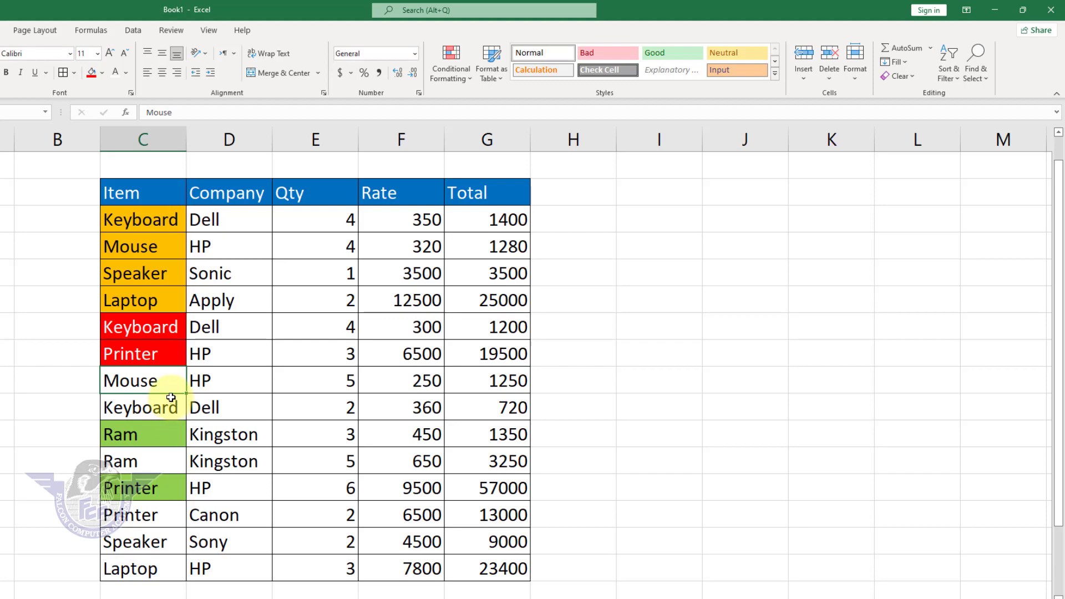
drag(129, 191, 475, 193)
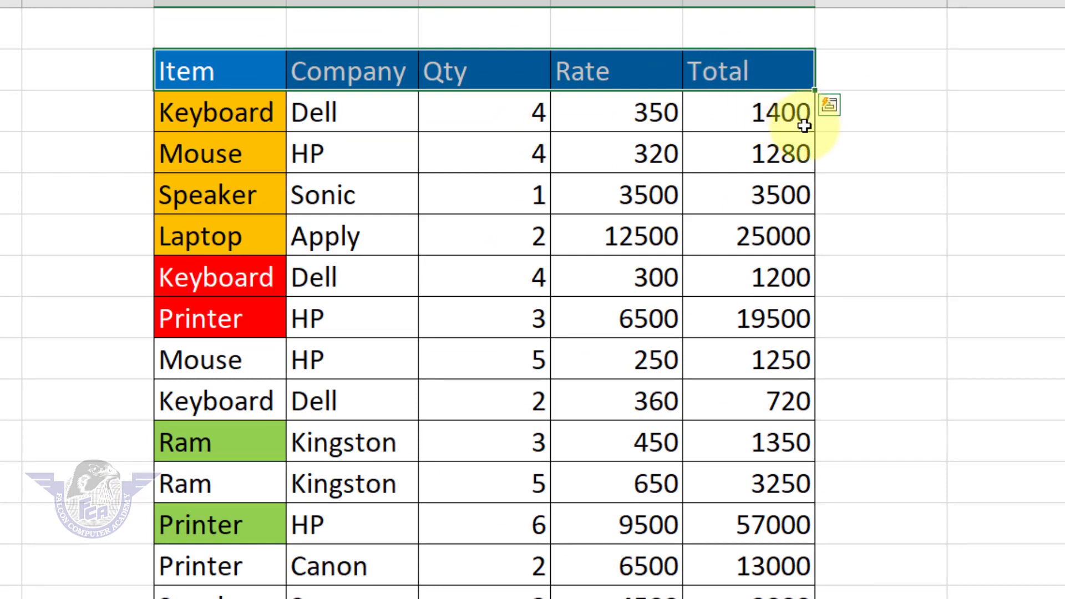
key(ctrl+shift+l)
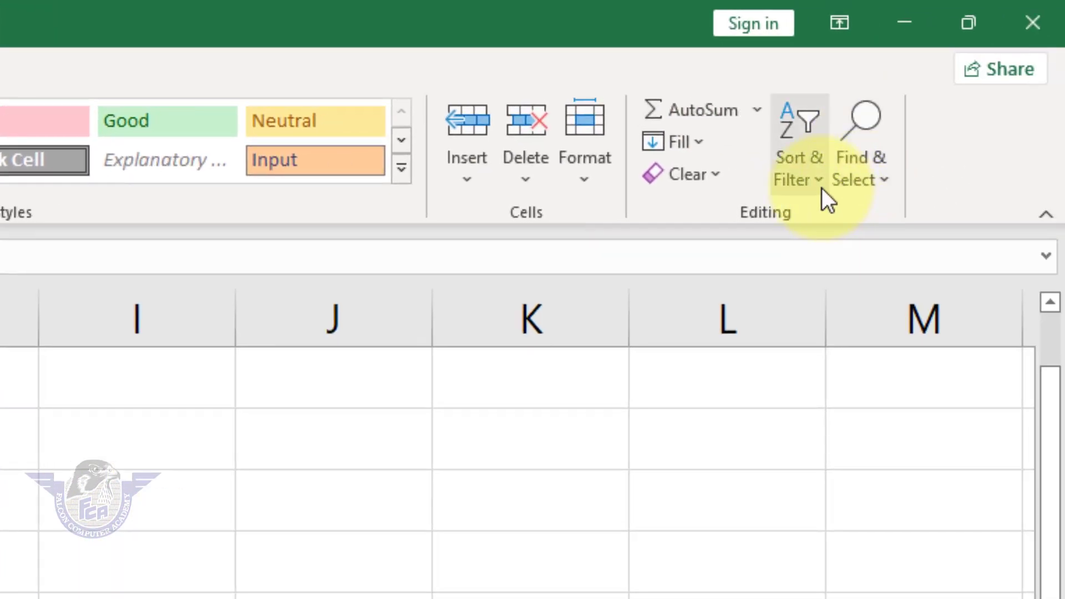
Look over the Sort & Filter menu and close it without changes.
click(821, 198)
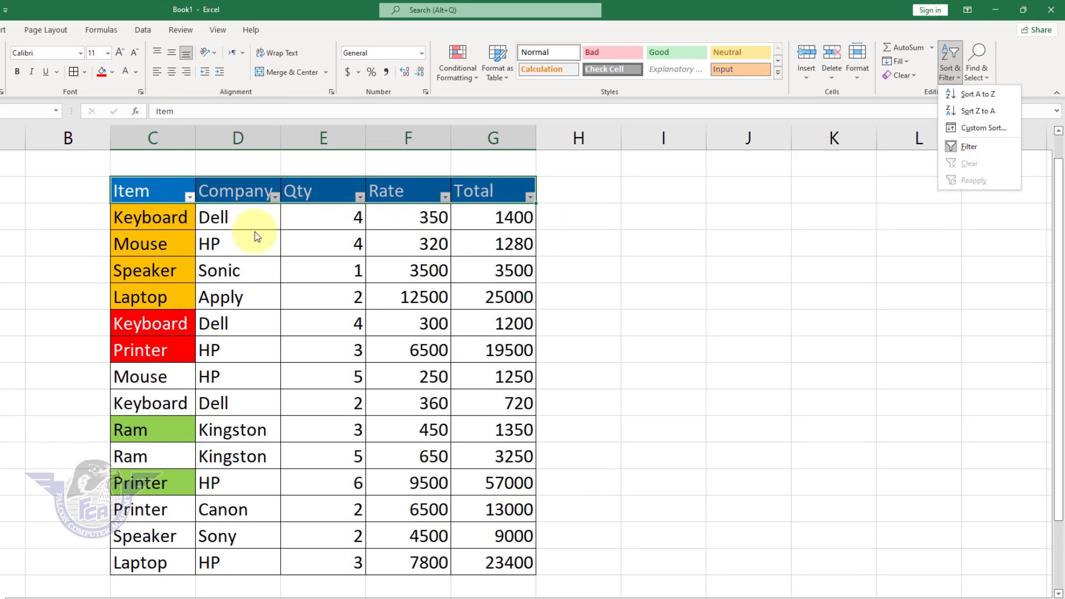
click(170, 258)
click(160, 193)
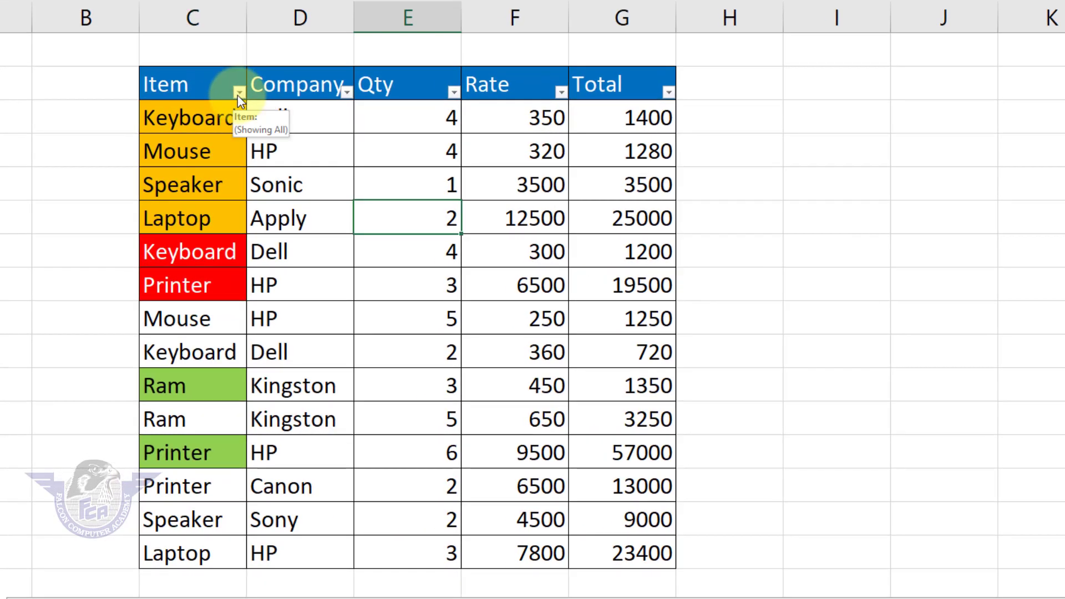
Filter the Item column by fill colour, trying green first and settling on yellow.
click(239, 92)
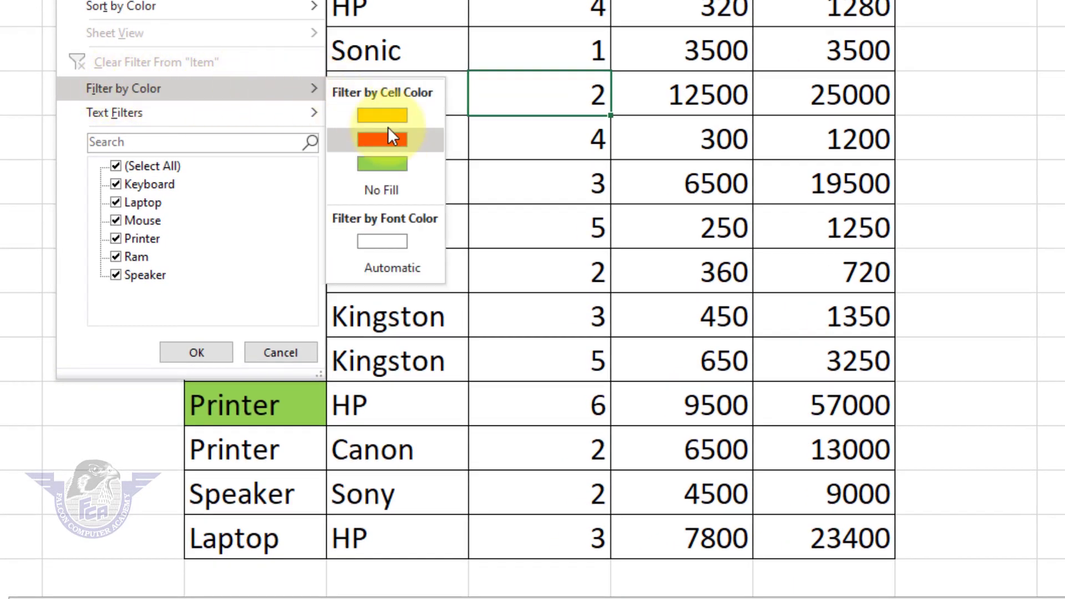
click(388, 164)
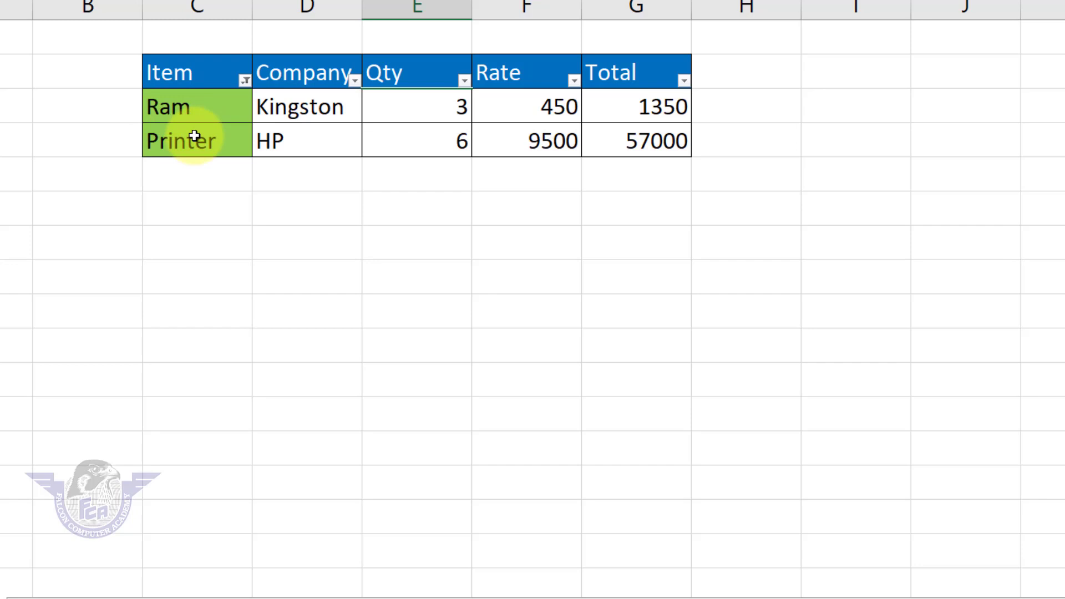
click(245, 81)
mouse_move(95, 205)
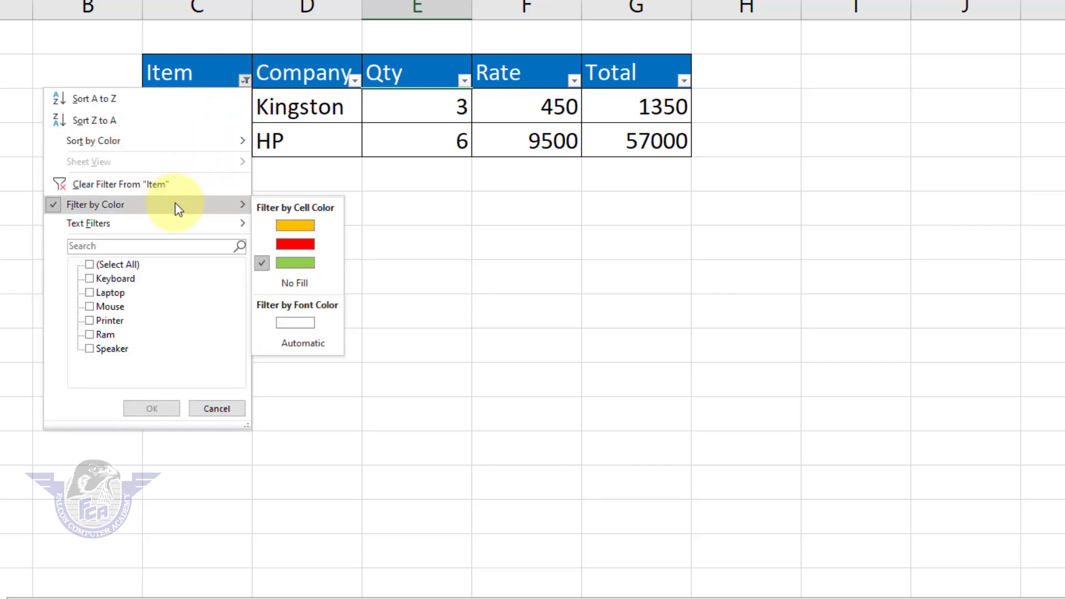
click(298, 225)
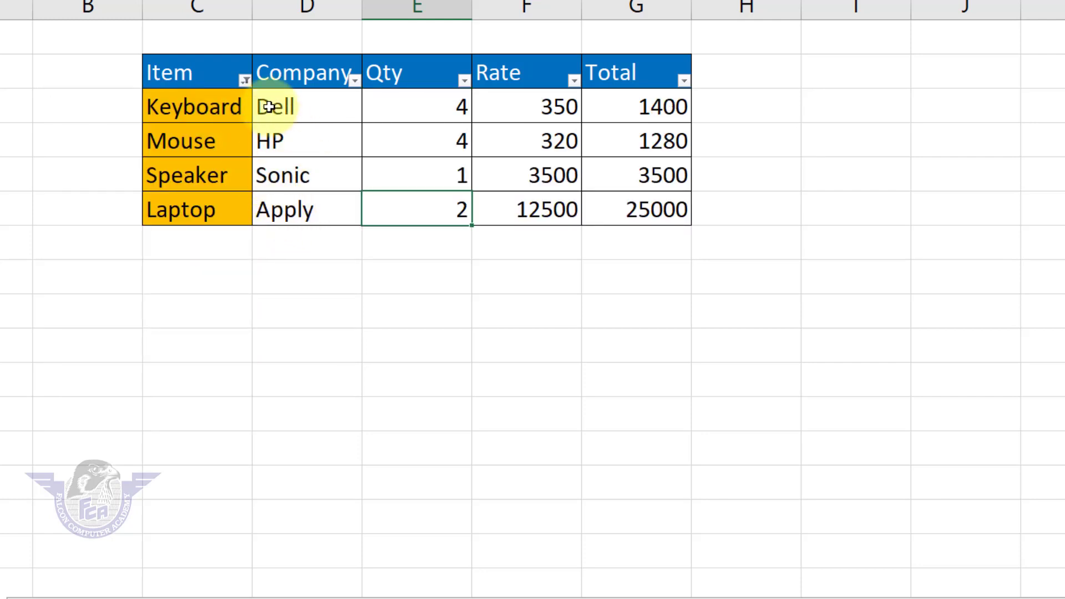
click(245, 81)
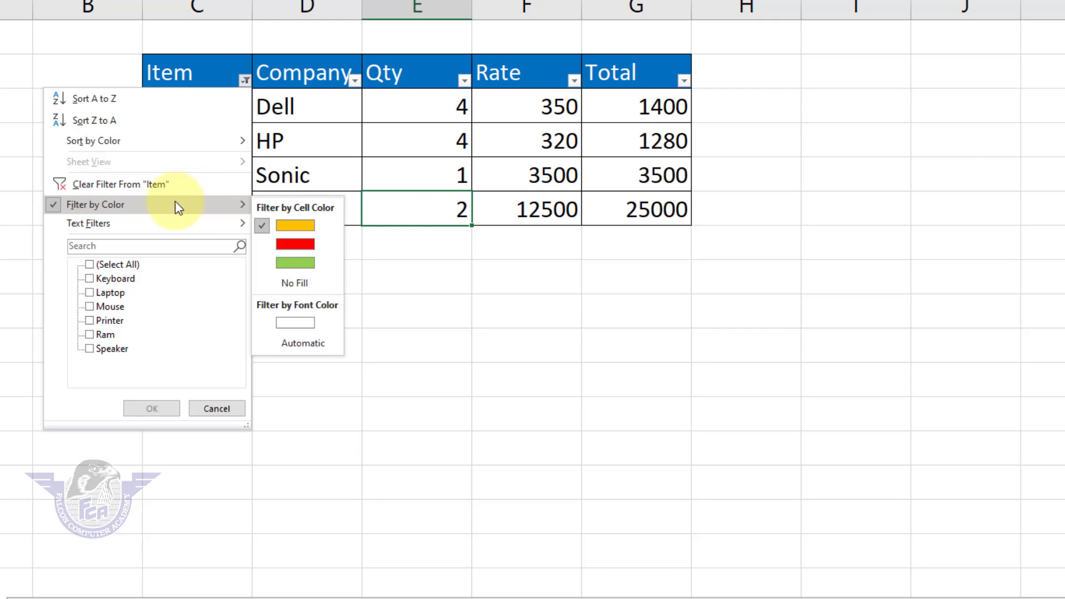
mouse_move(93, 141)
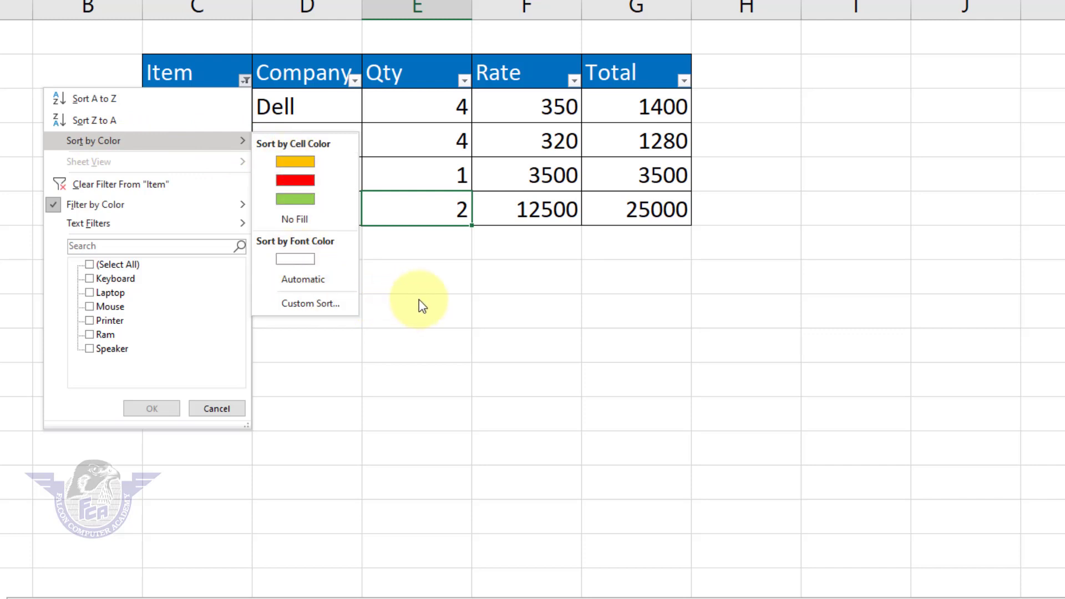
click(487, 324)
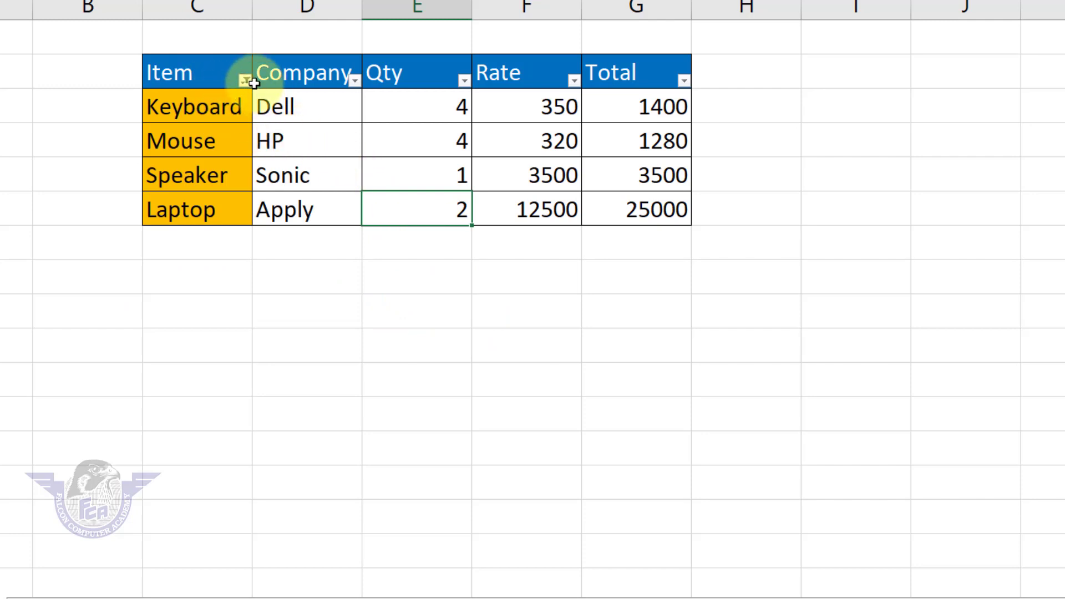
Clear the Item colour filter and remove the AutoFilter arrows from the header row.
click(245, 81)
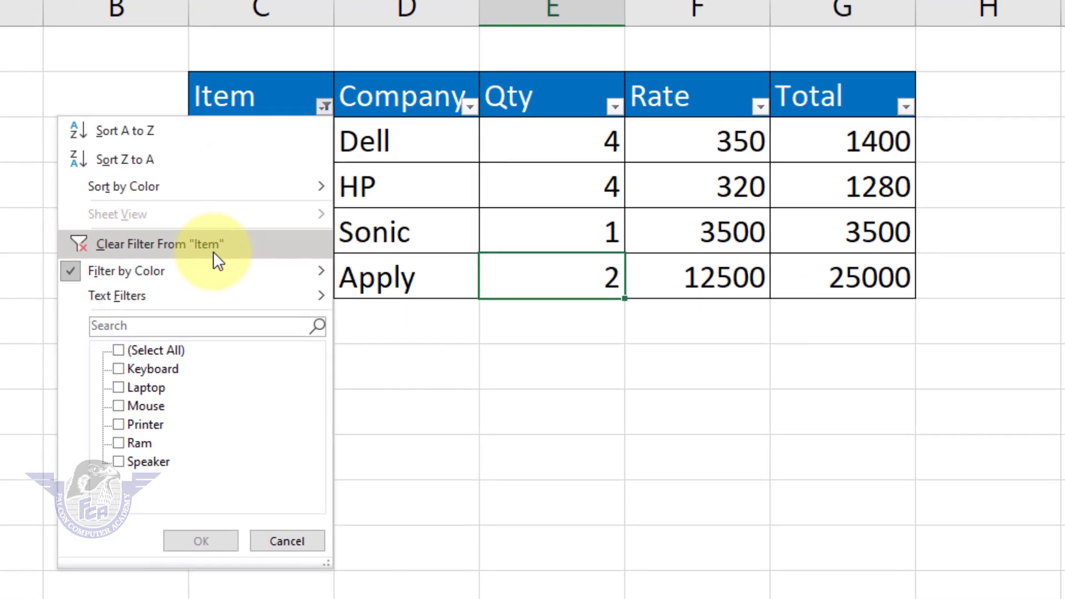
click(209, 248)
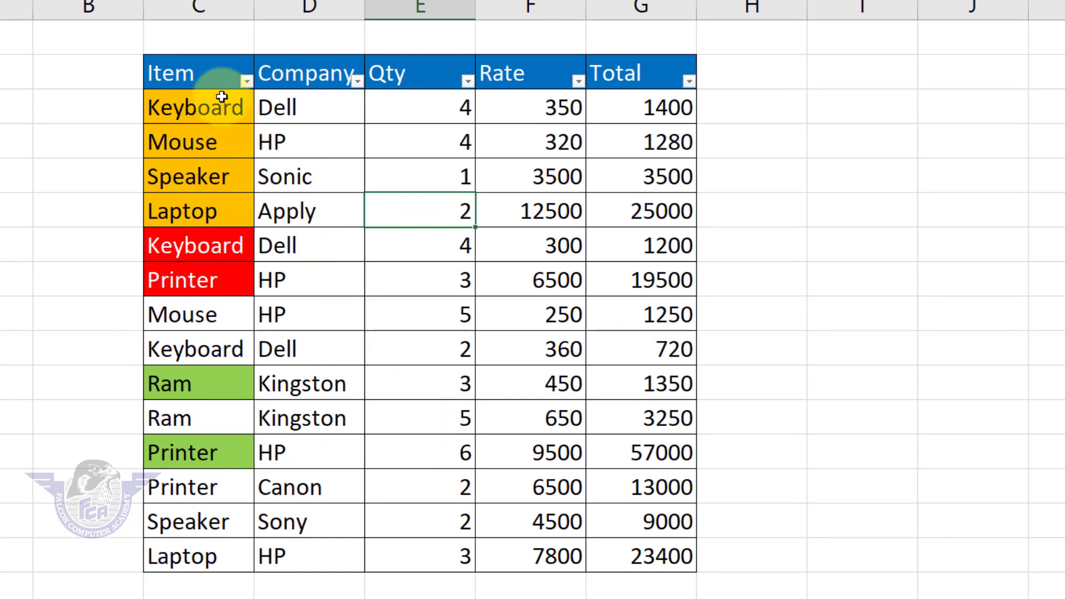
drag(214, 78, 623, 73)
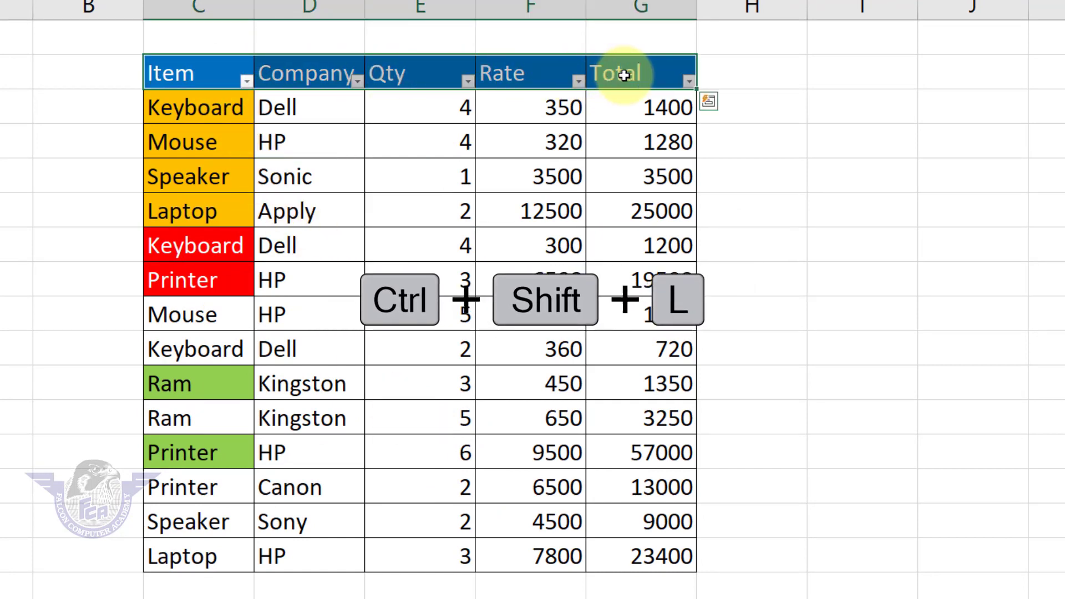
key(ctrl+shift+l)
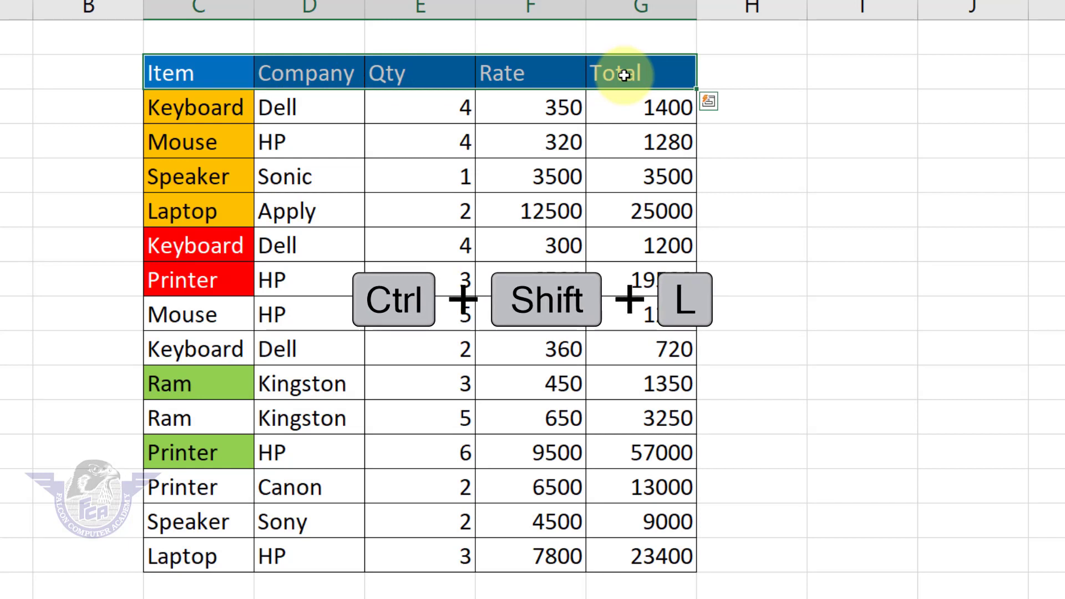
click(603, 199)
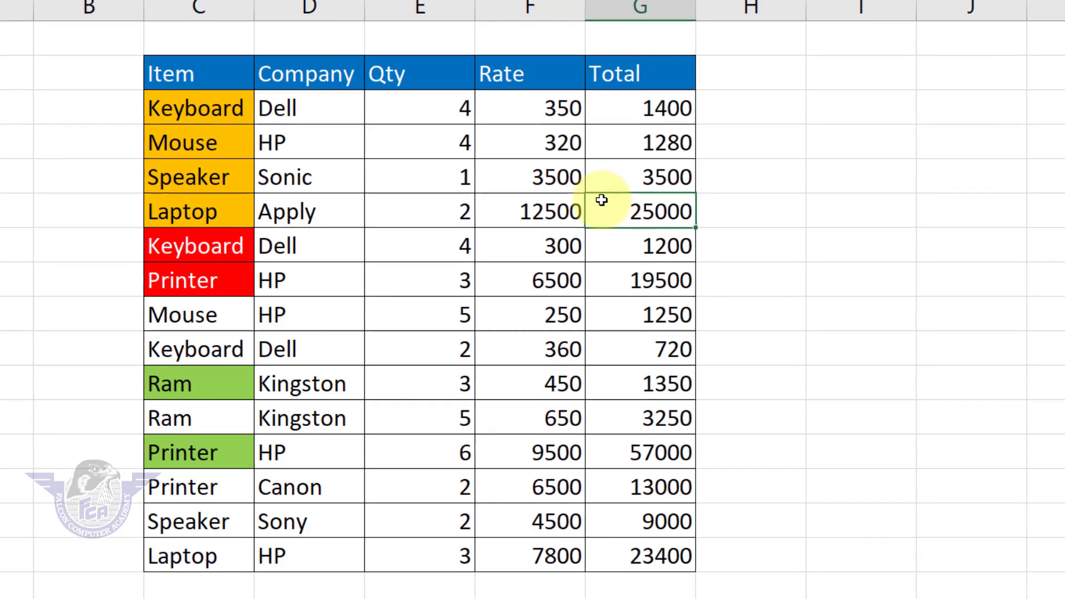